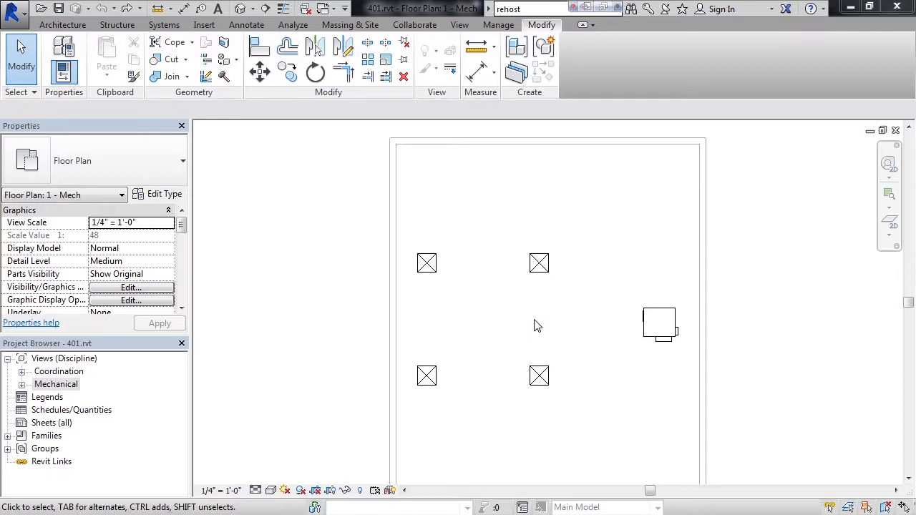
Move the upper-left supply diffuser 7'-0" straight up in the plan with Constrain off, and undo the move
click(428, 265)
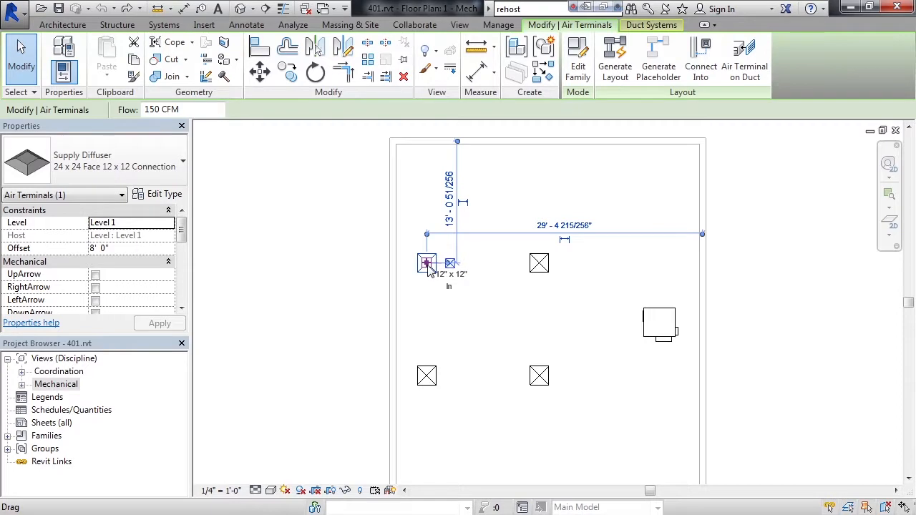
click(260, 72)
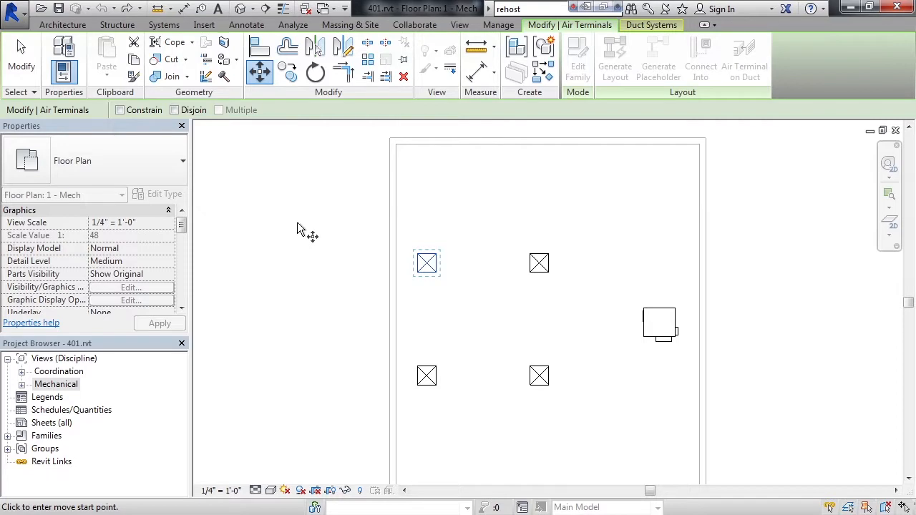
click(427, 264)
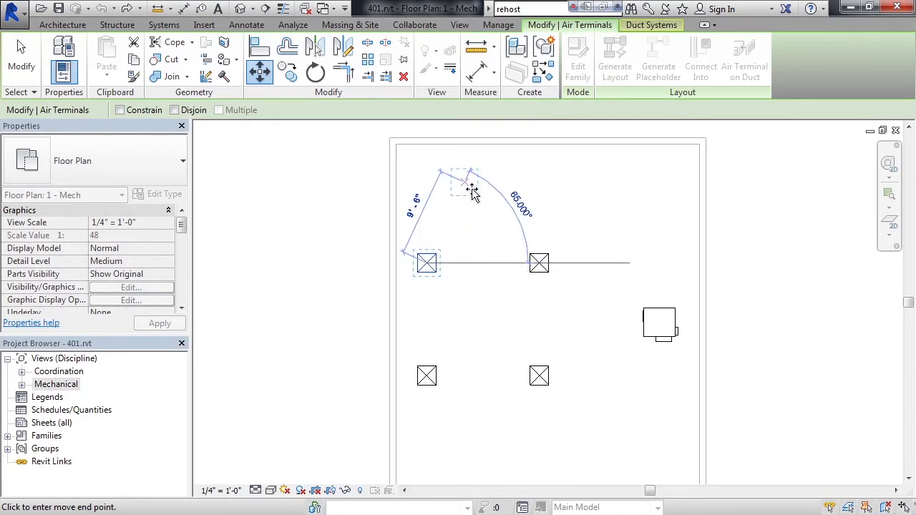
click(120, 111)
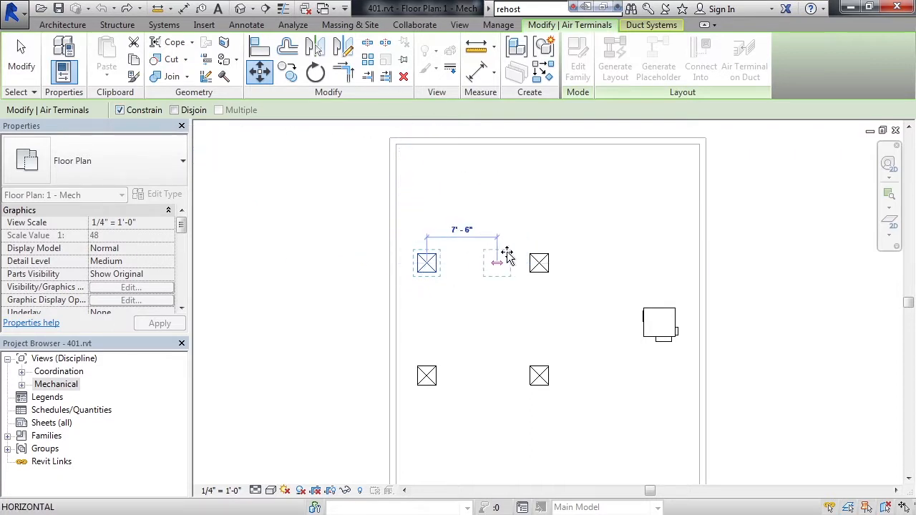
click(120, 111)
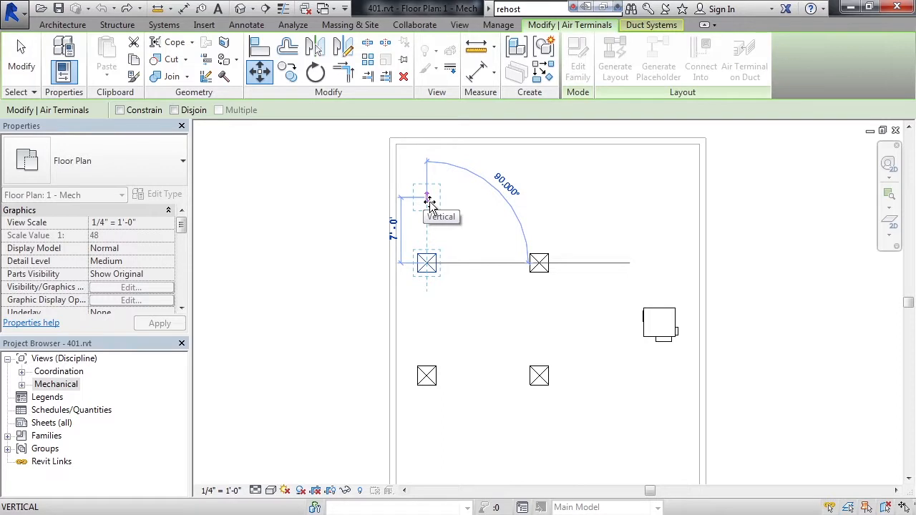
click(428, 203)
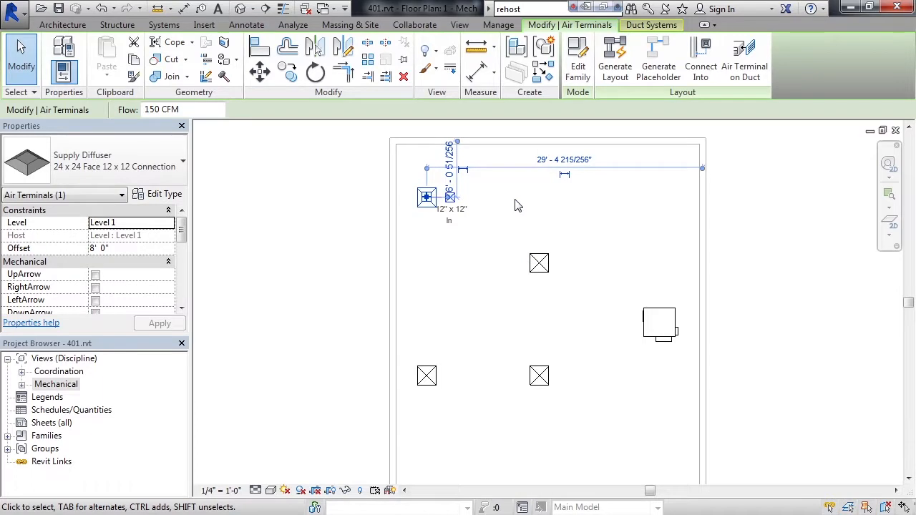
click(367, 252)
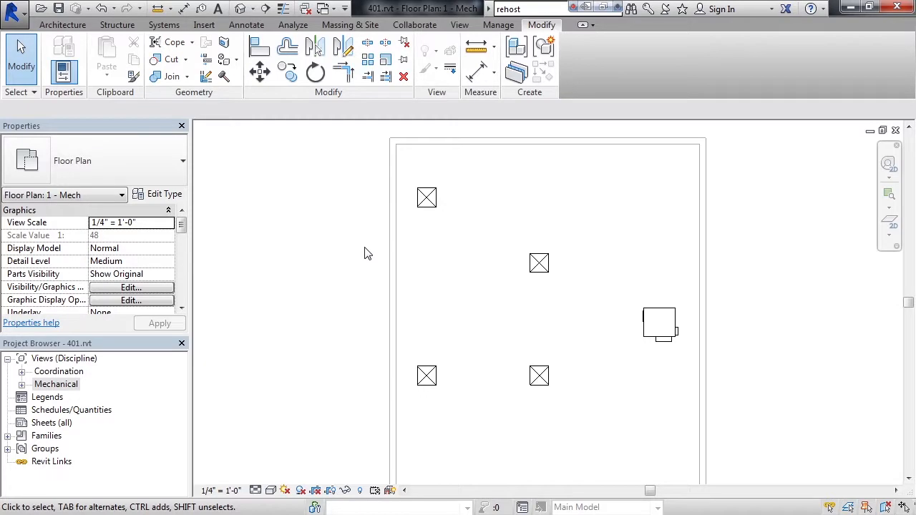
click(104, 10)
Start Move before selecting, shift the upper-left supply diffuser 6'-0" horizontally to the right, and undo the move
click(260, 71)
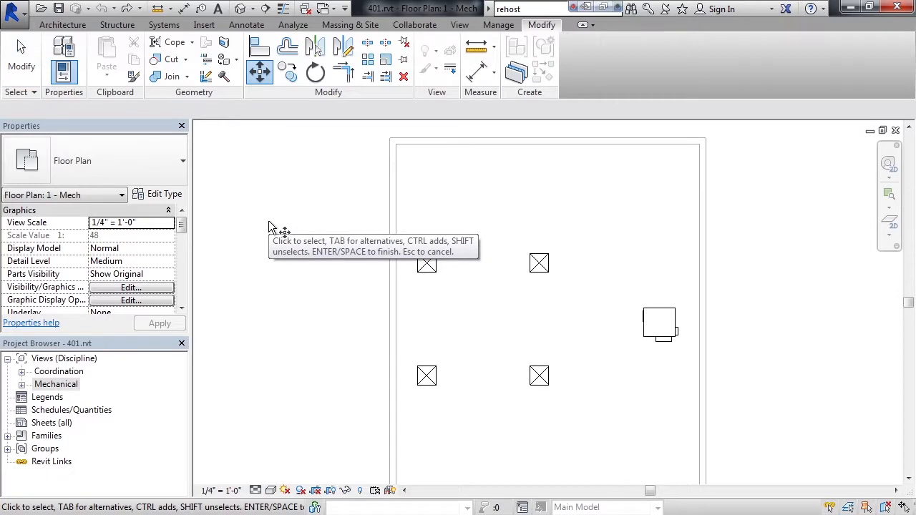
click(426, 269)
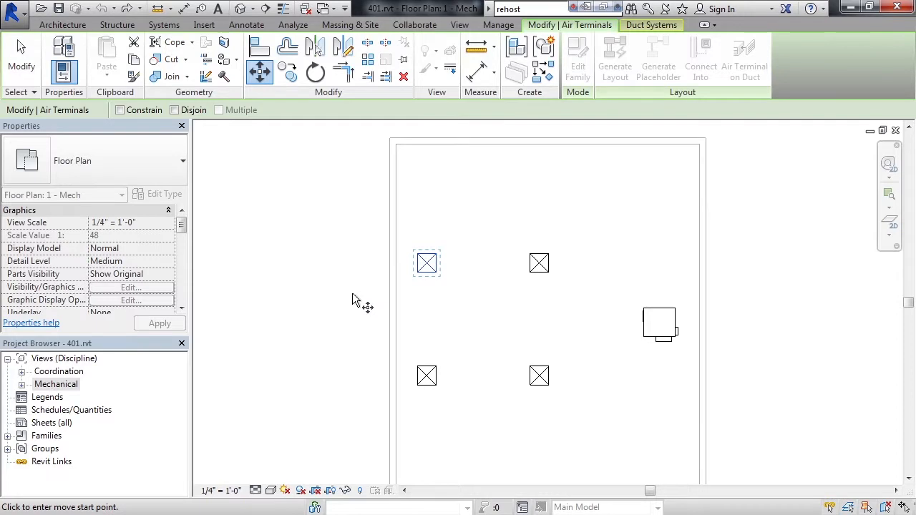
click(427, 264)
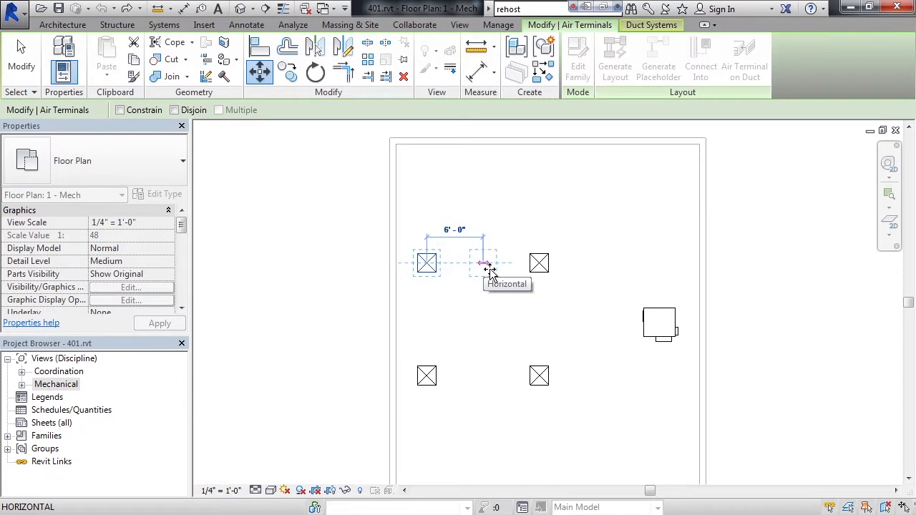
click(490, 270)
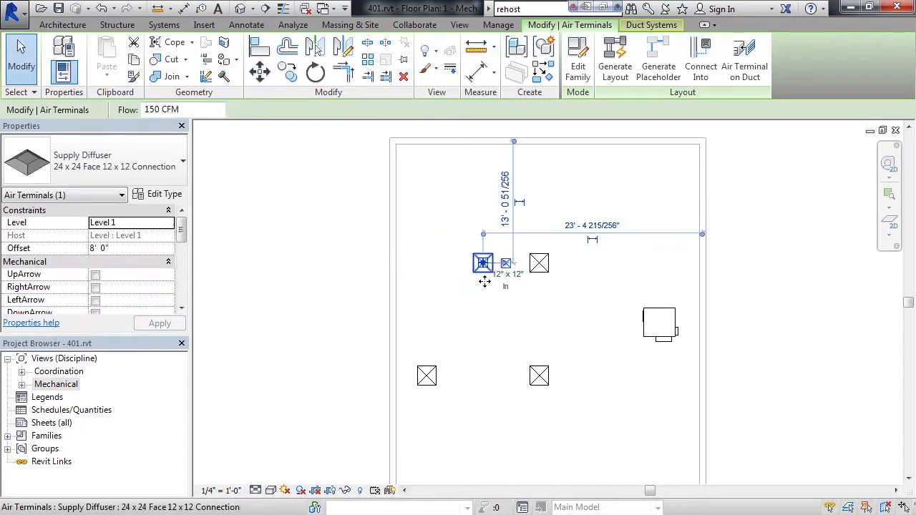
click(473, 303)
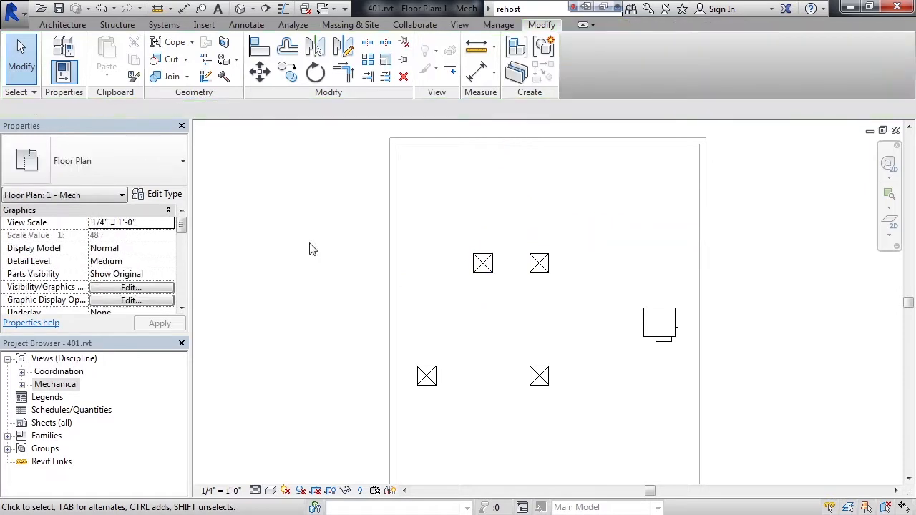
click(111, 12)
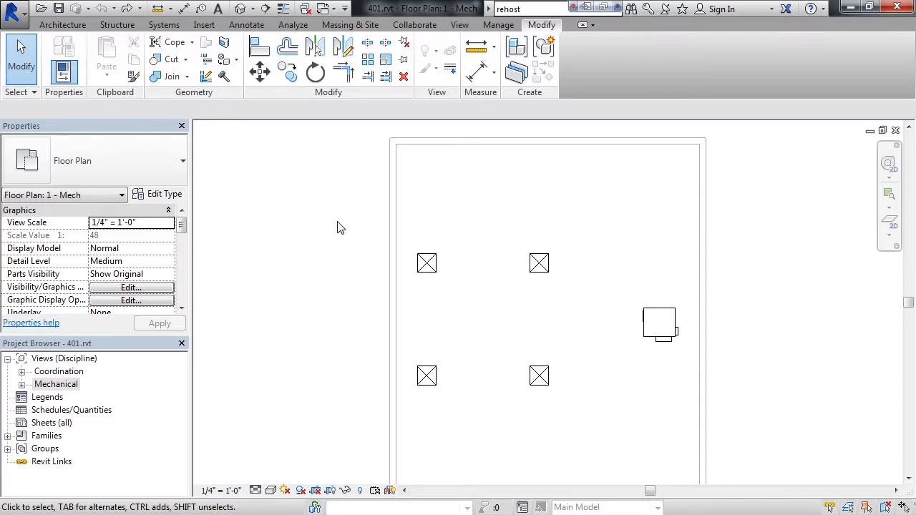
Copy the upper-left supply diffuser 8'-0" straight up in the plan
click(426, 263)
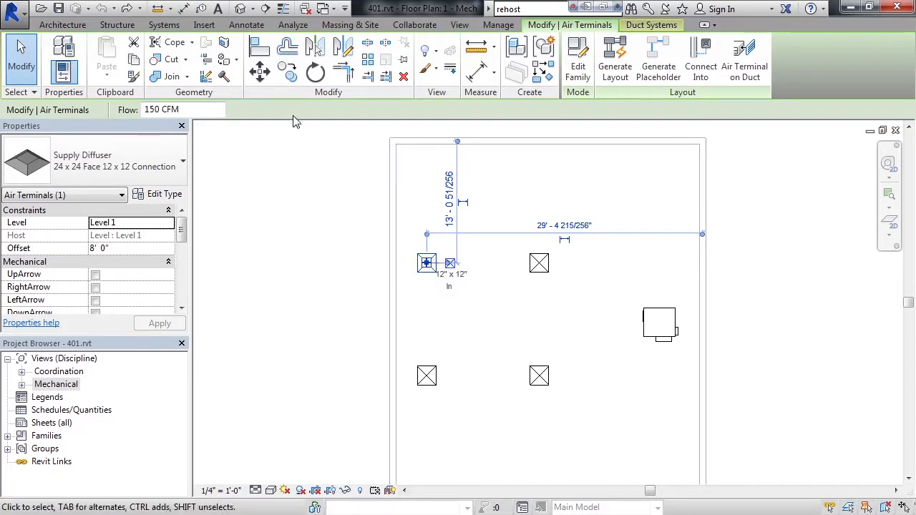
click(289, 78)
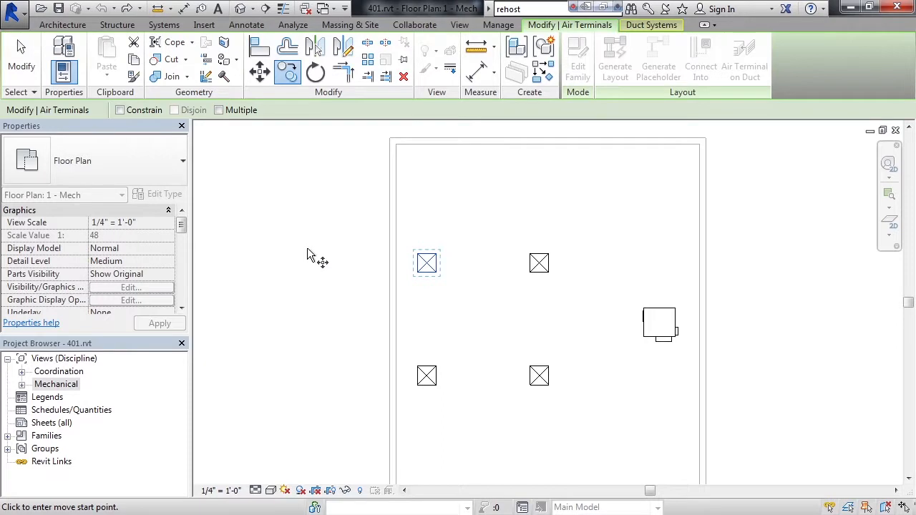
click(427, 265)
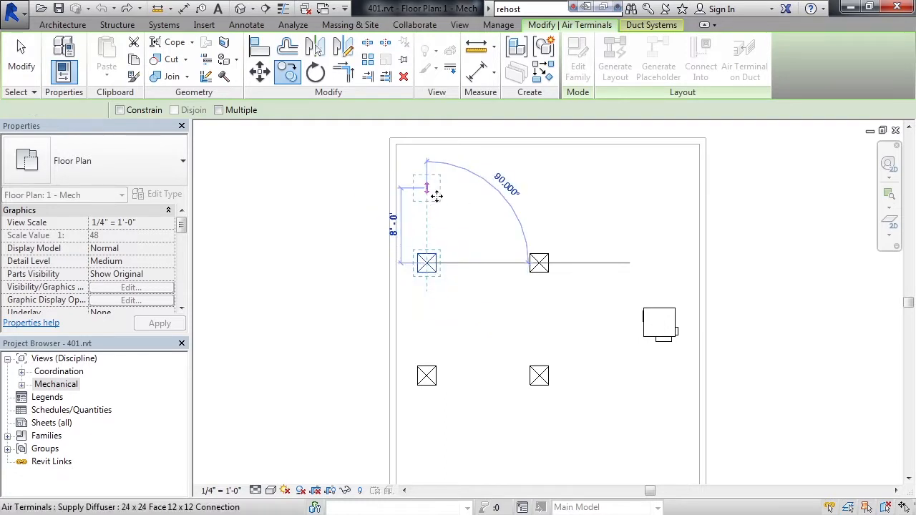
click(433, 189)
click(332, 231)
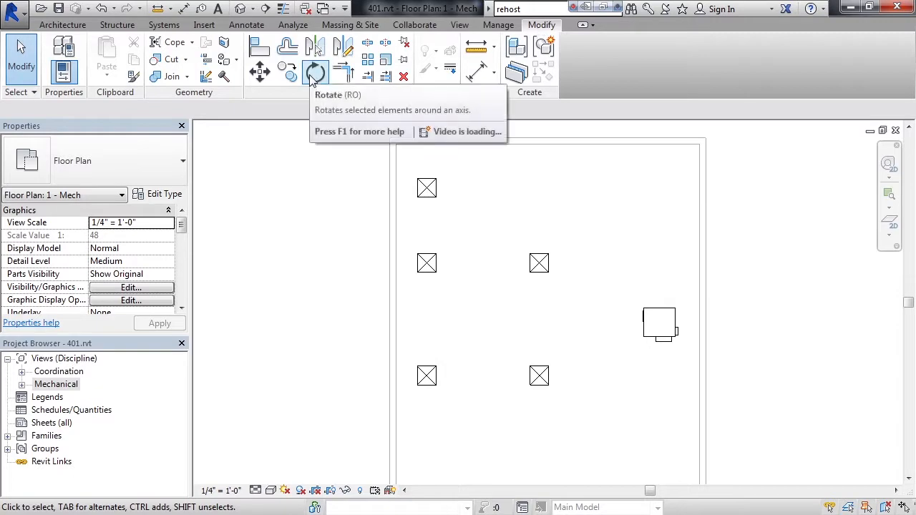
Copy the topmost supply diffuser with the Multiple option, placing three copies in a horizontal row to its right at 7'-0" spacing
click(287, 73)
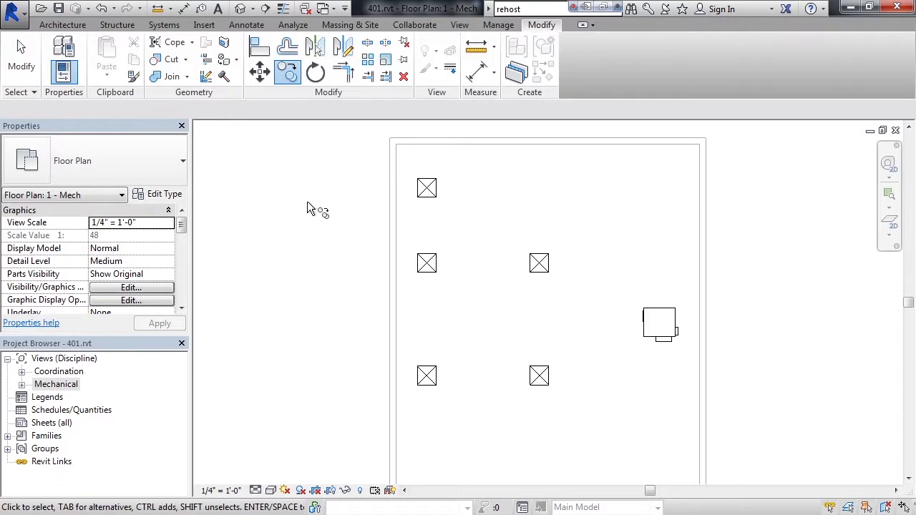
click(427, 190)
key(Return)
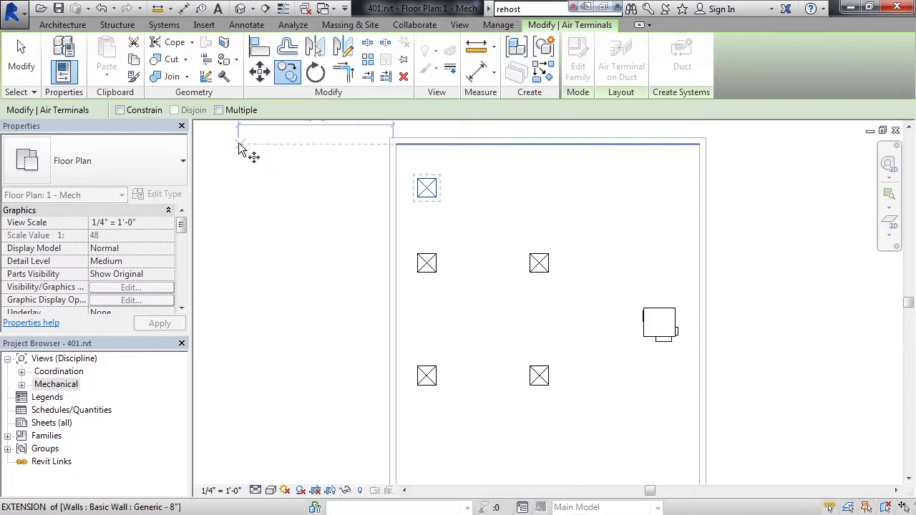
click(219, 111)
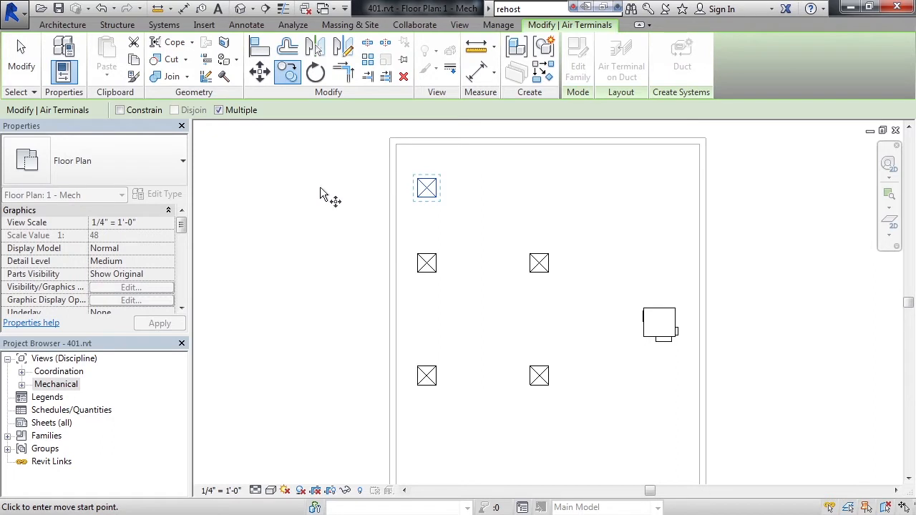
click(430, 192)
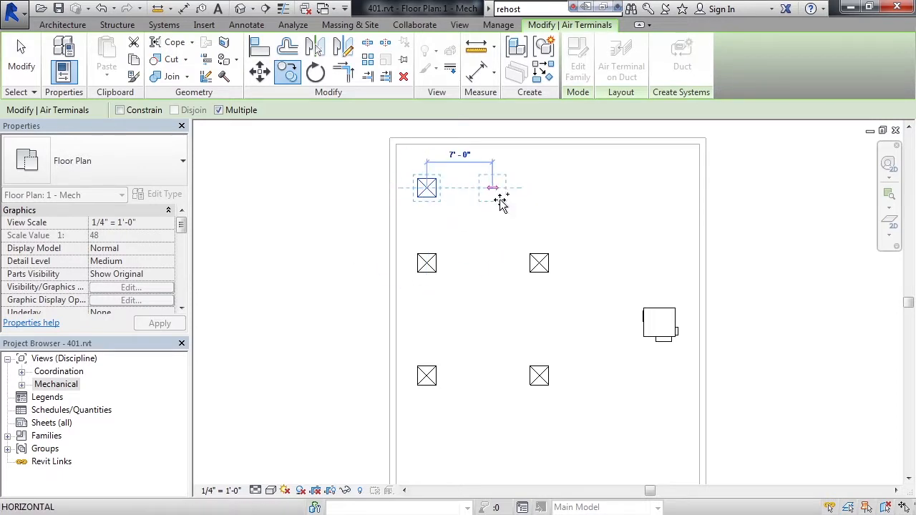
click(499, 200)
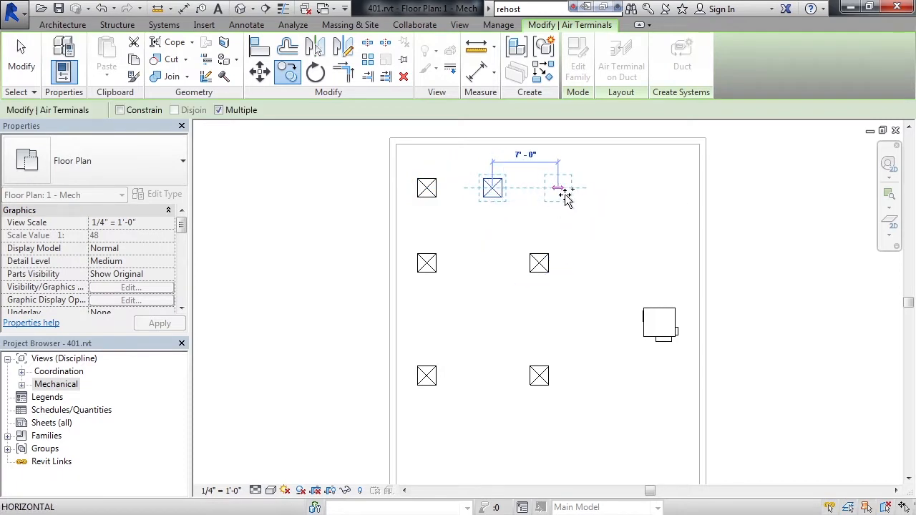
click(566, 197)
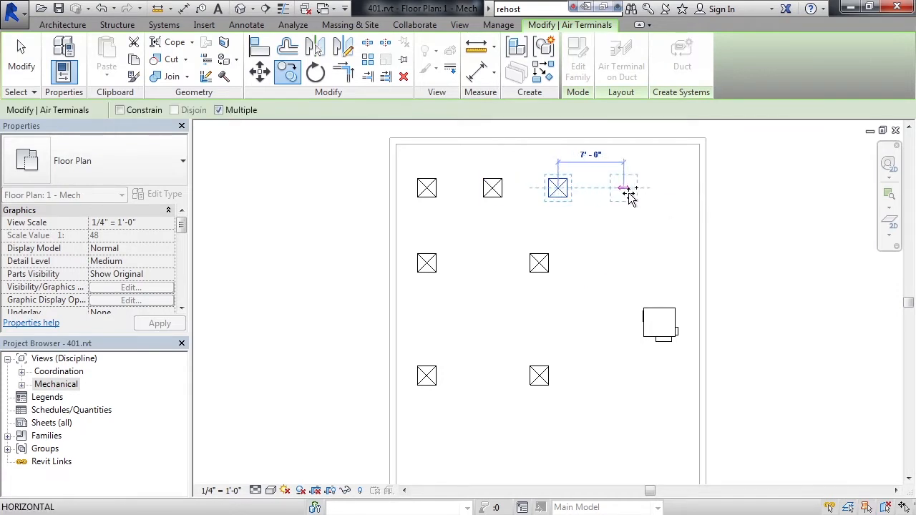
click(629, 197)
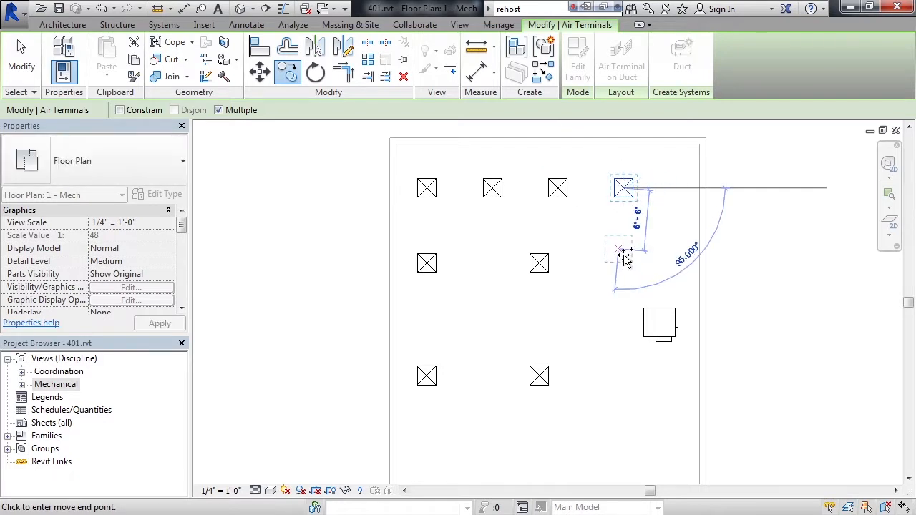
key(Escape)
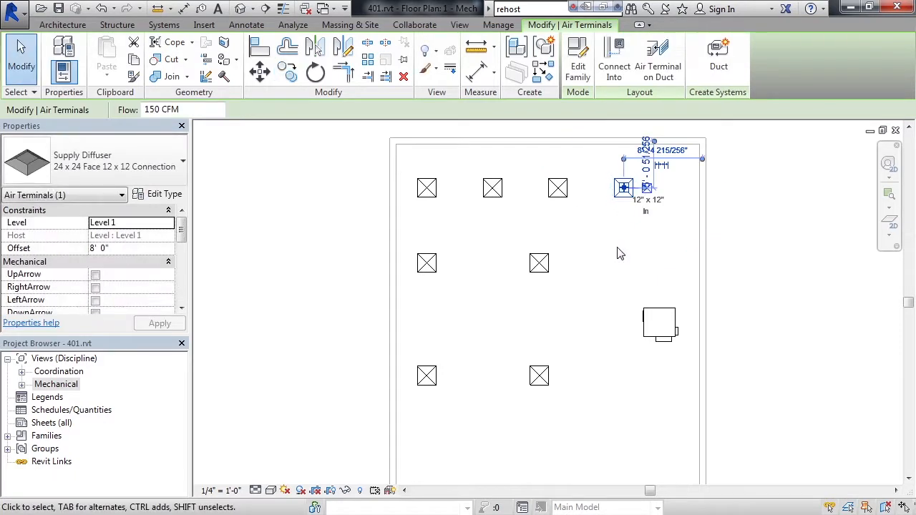
click(613, 273)
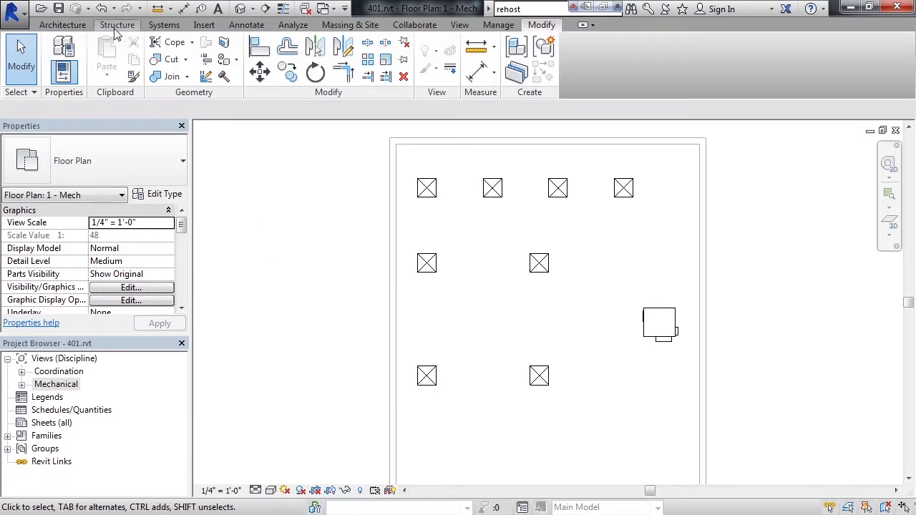
Undo the three row copies and the first vertical copy of the supply diffuser
click(103, 8)
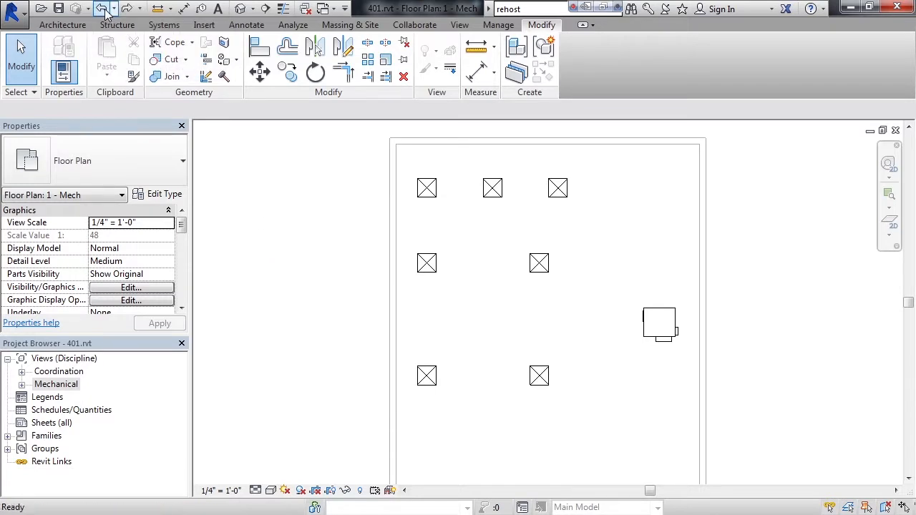
click(103, 9)
click(103, 8)
click(104, 8)
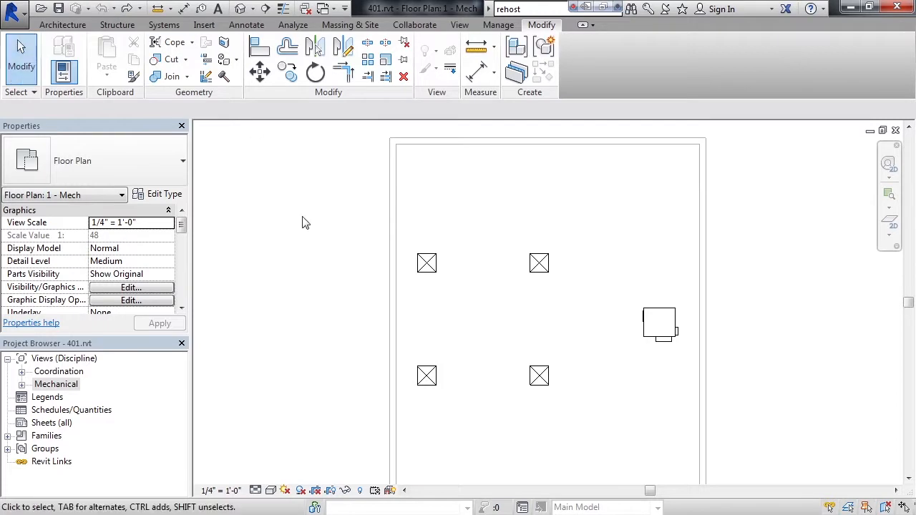